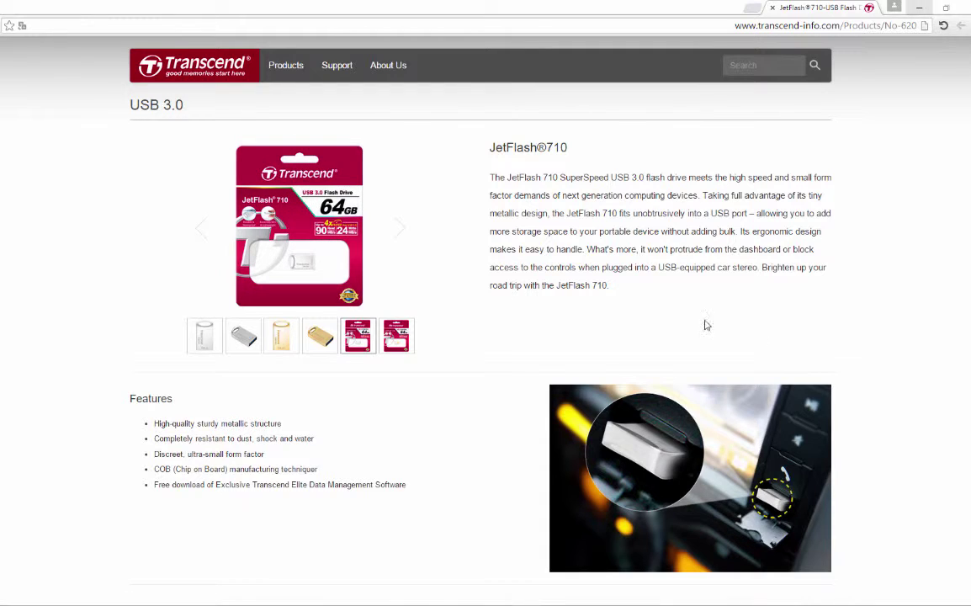
Show the silver JetFlash 710 photo using the second thumbnail in the image carousel
{"action": "left_click", "coordinate": [243, 336]}
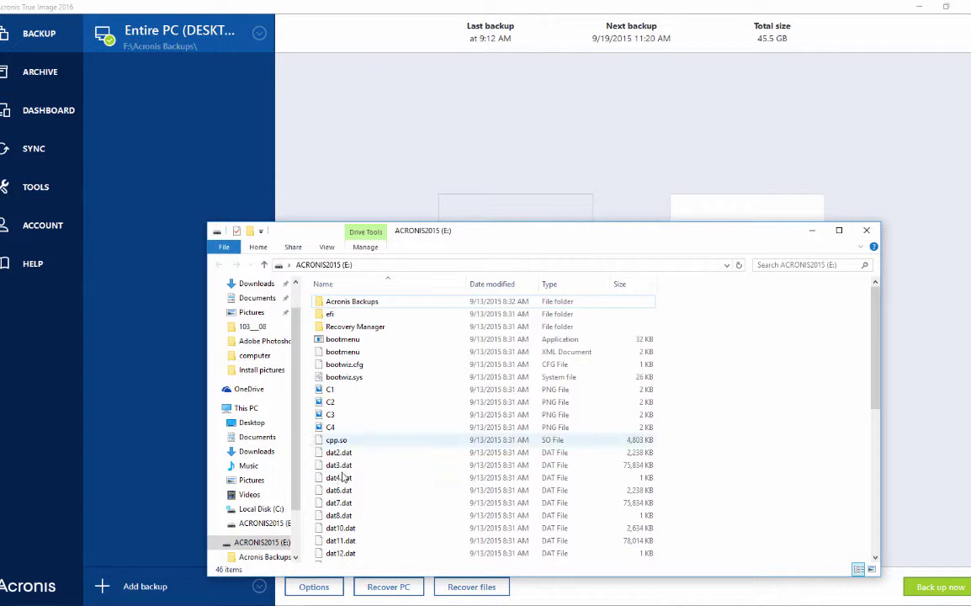
Open the Format dialog for ACRONIS2015 (E:) and leave the file system set to exFAT
{"action": "left_click", "coordinate": [266, 523]}
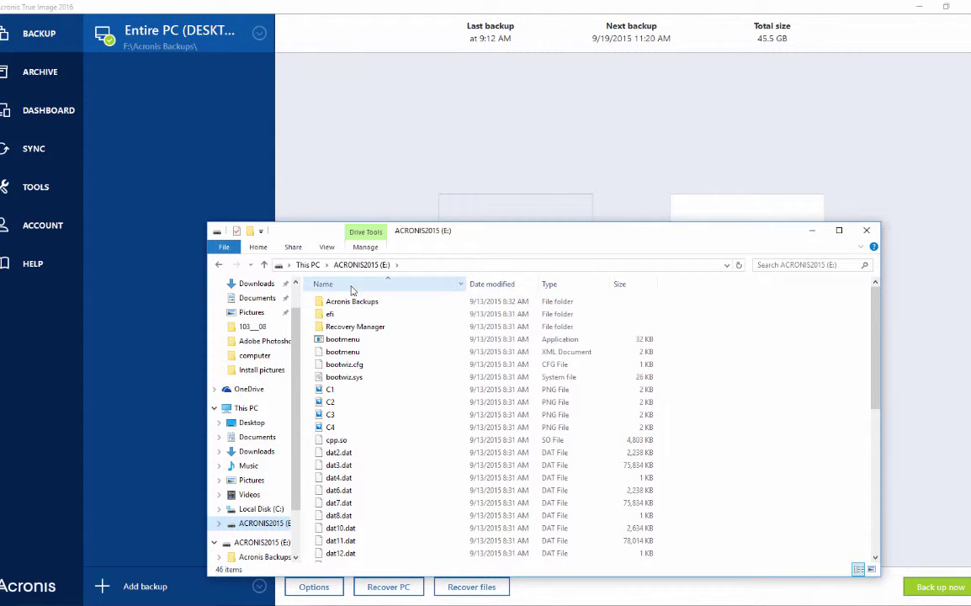
{"action": "left_click", "coordinate": [308, 264]}
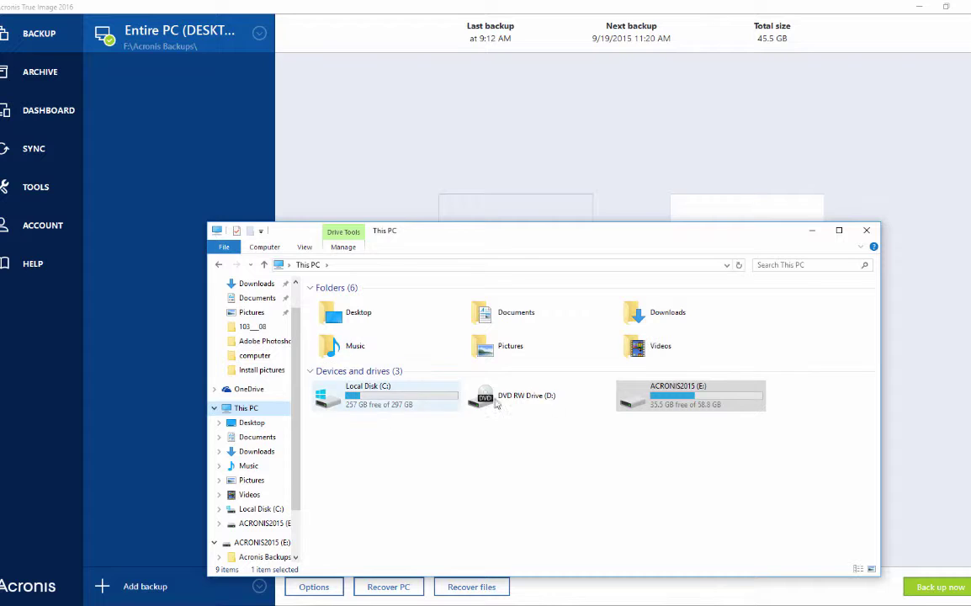
{"action": "right_click", "coordinate": [678, 392]}
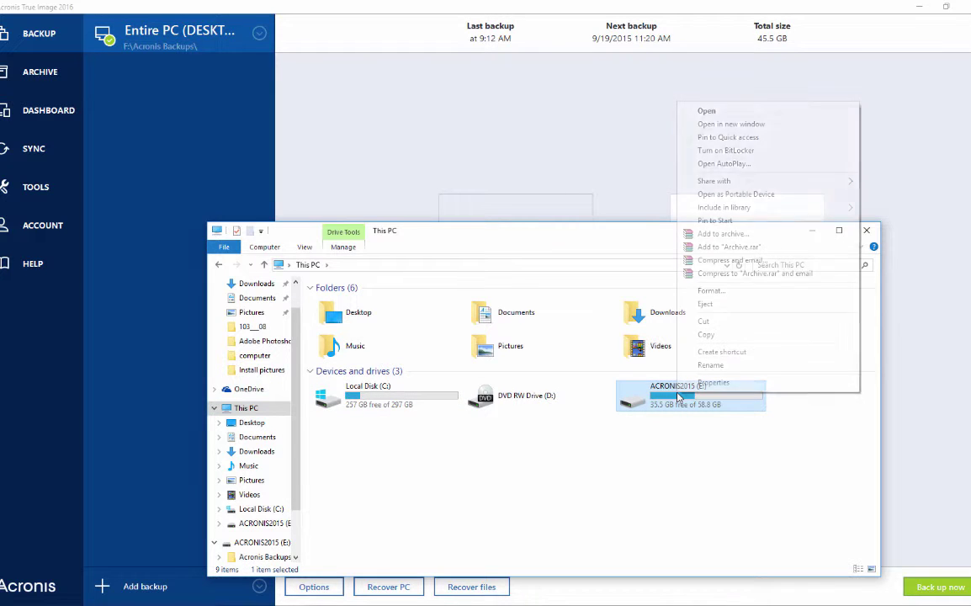
{"action": "left_click", "coordinate": [749, 290]}
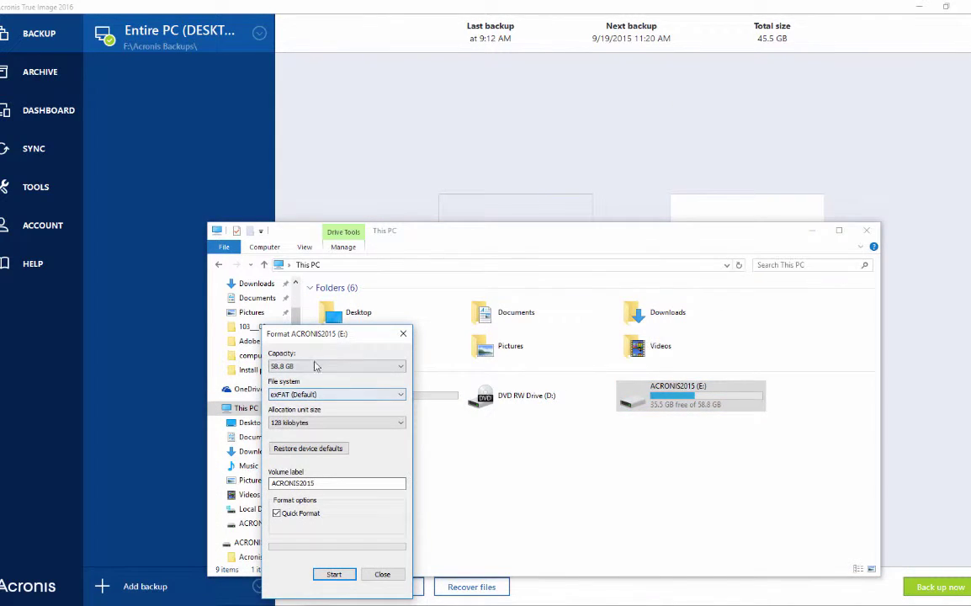
{"action": "left_click", "coordinate": [385, 394]}
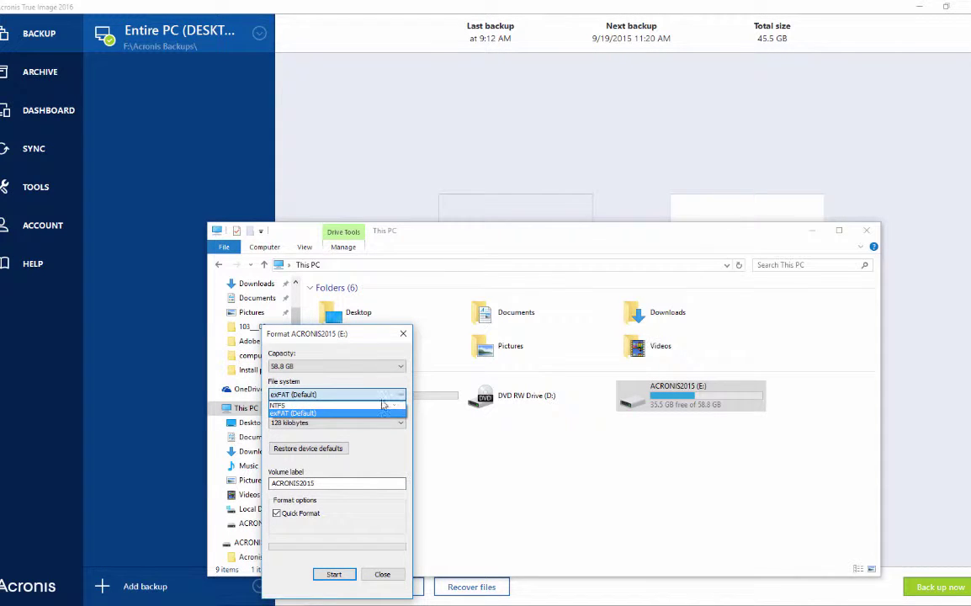
{"action": "left_click", "coordinate": [379, 404]}
{"action": "left_click", "coordinate": [367, 394]}
{"action": "left_click", "coordinate": [363, 413]}
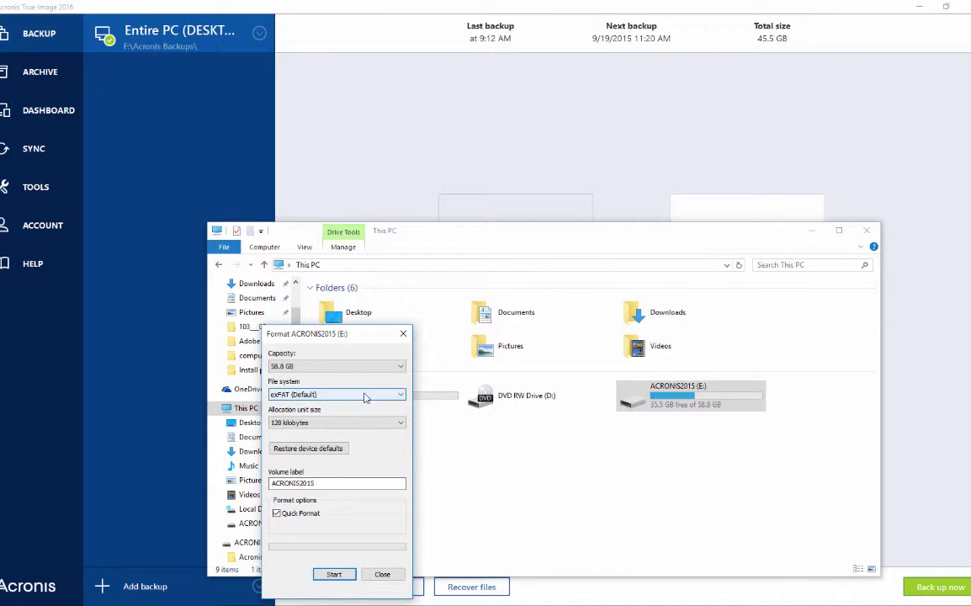
Format E: as exFAT, accept the data-erase warning, and minimize File Explorer
{"action": "left_click", "coordinate": [334, 573]}
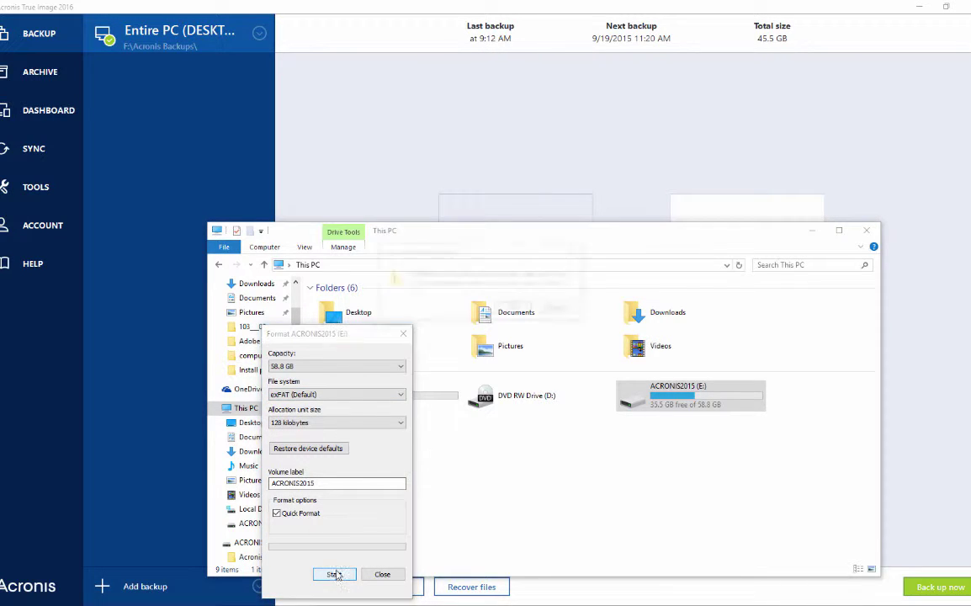
{"action": "left_click", "coordinate": [507, 311]}
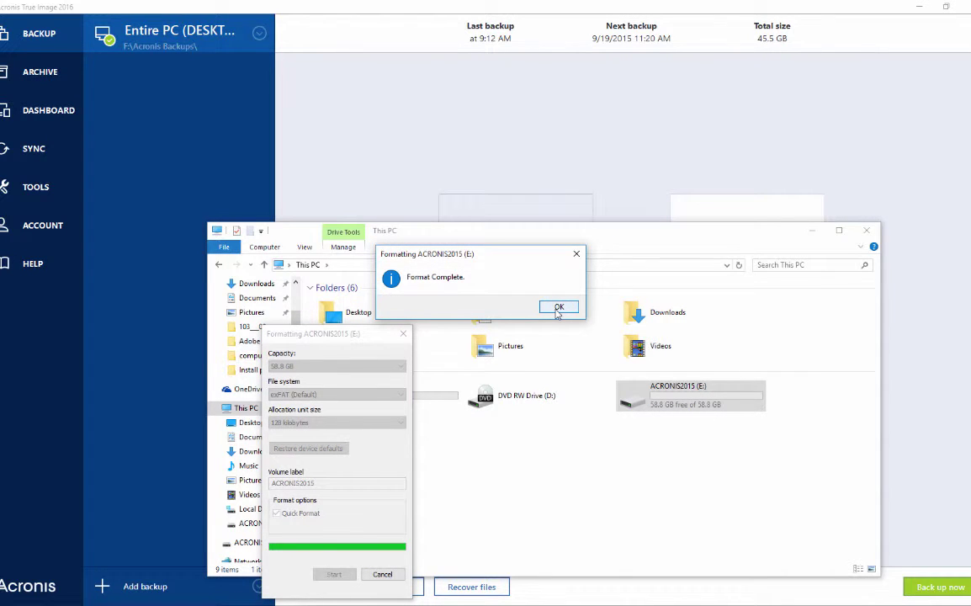
{"action": "left_click", "coordinate": [557, 309]}
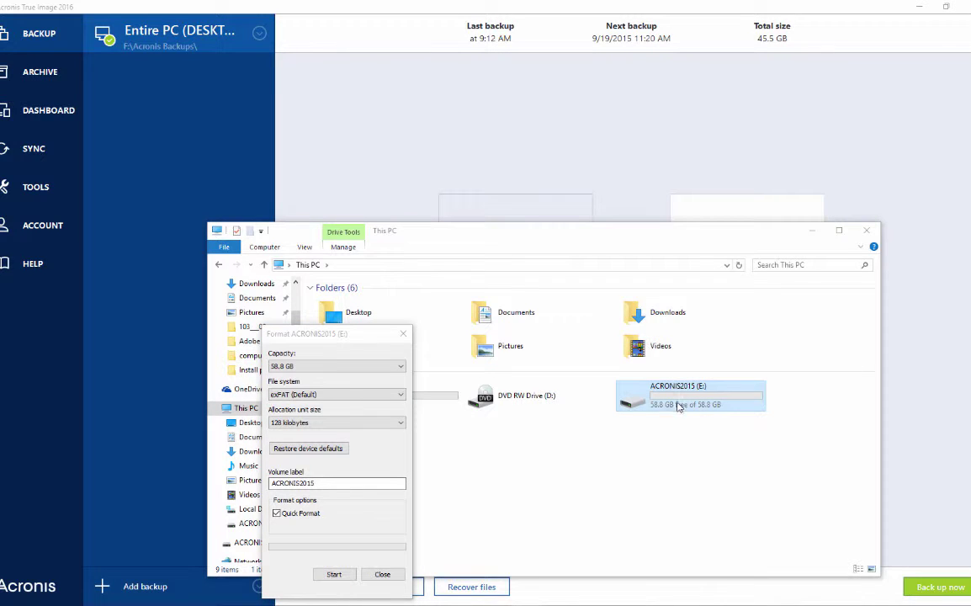
{"action": "left_click", "coordinate": [707, 385]}
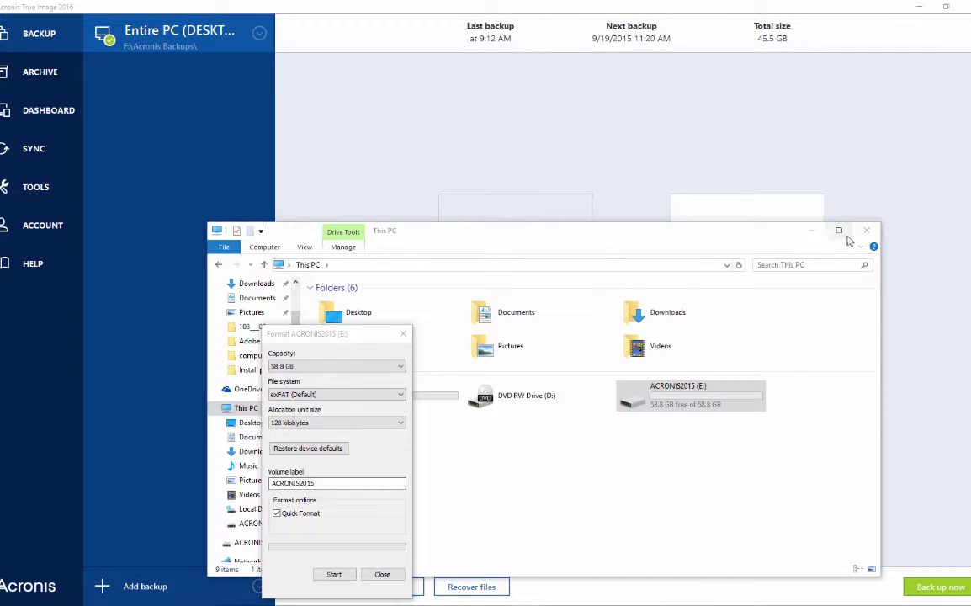
{"action": "left_click", "coordinate": [811, 230]}
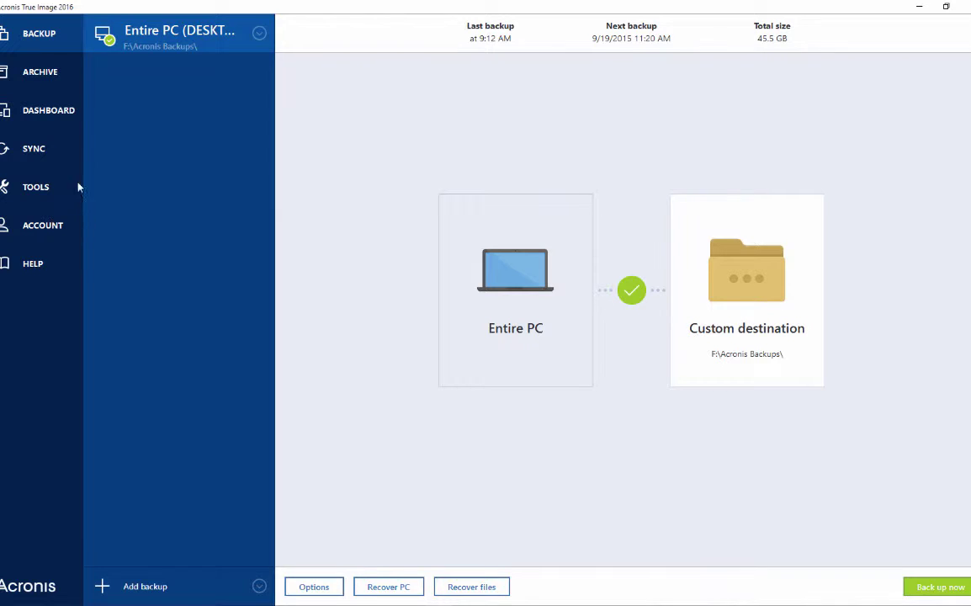
Choose Acronis Bootable Rescue Media on ACRONIS2015 (E:) with drive formatting allowed
{"action": "left_click", "coordinate": [25, 188]}
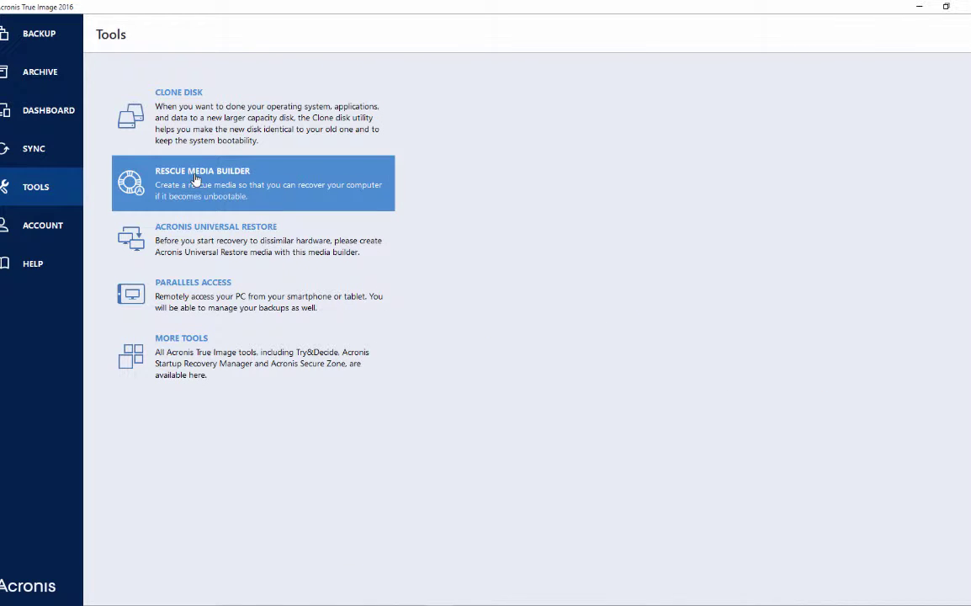
{"action": "left_click", "coordinate": [260, 185]}
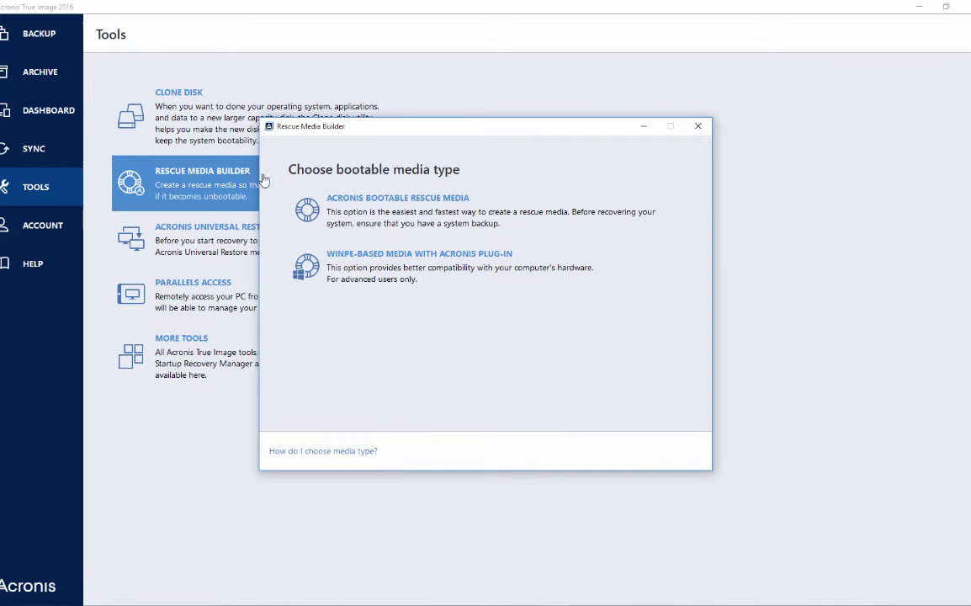
{"action": "left_click", "coordinate": [405, 215]}
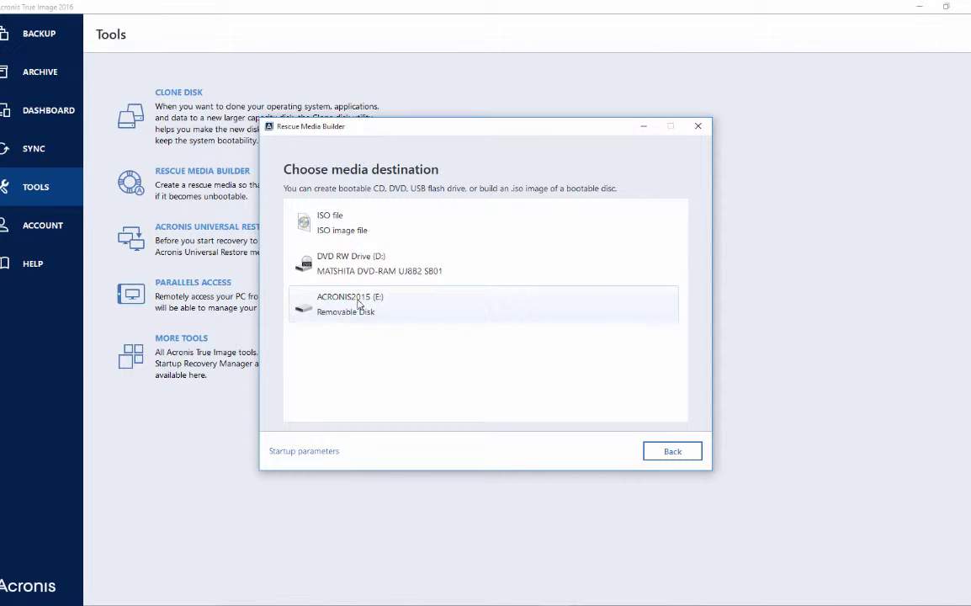
{"action": "left_click", "coordinate": [328, 307]}
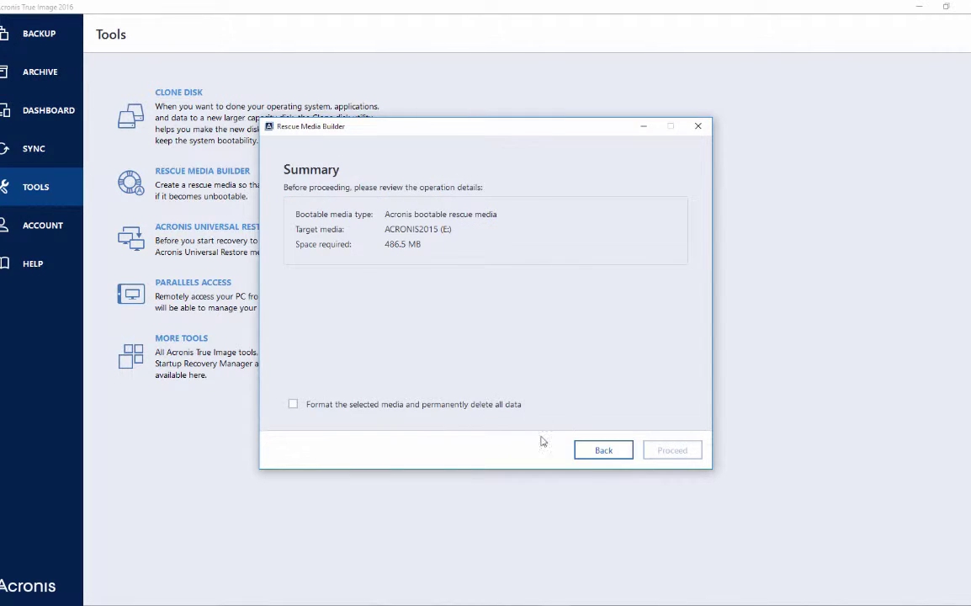
{"action": "left_click", "coordinate": [293, 404]}
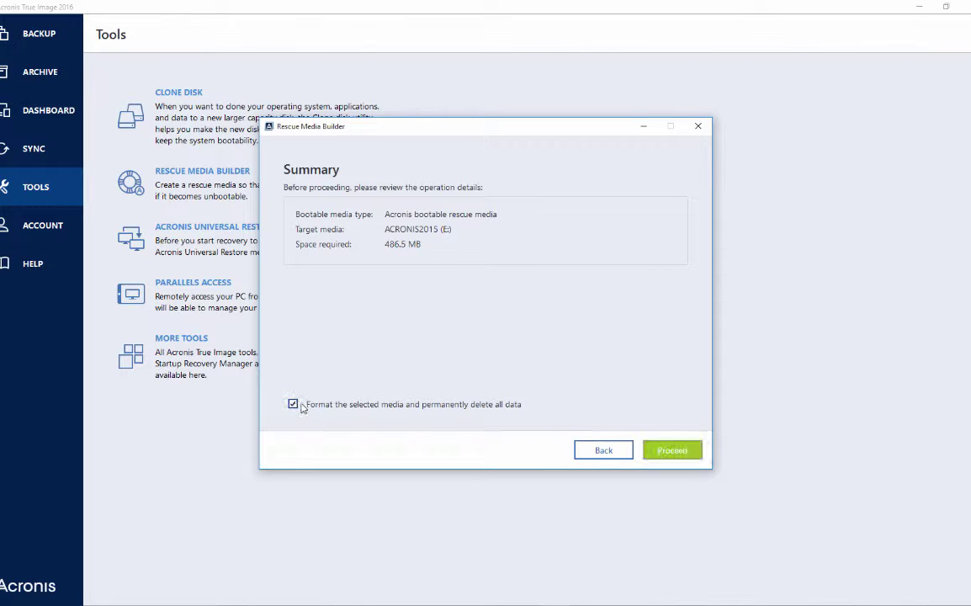
Start building the rescue media, which fails because the drive cannot be formatted
{"action": "left_click", "coordinate": [672, 452]}
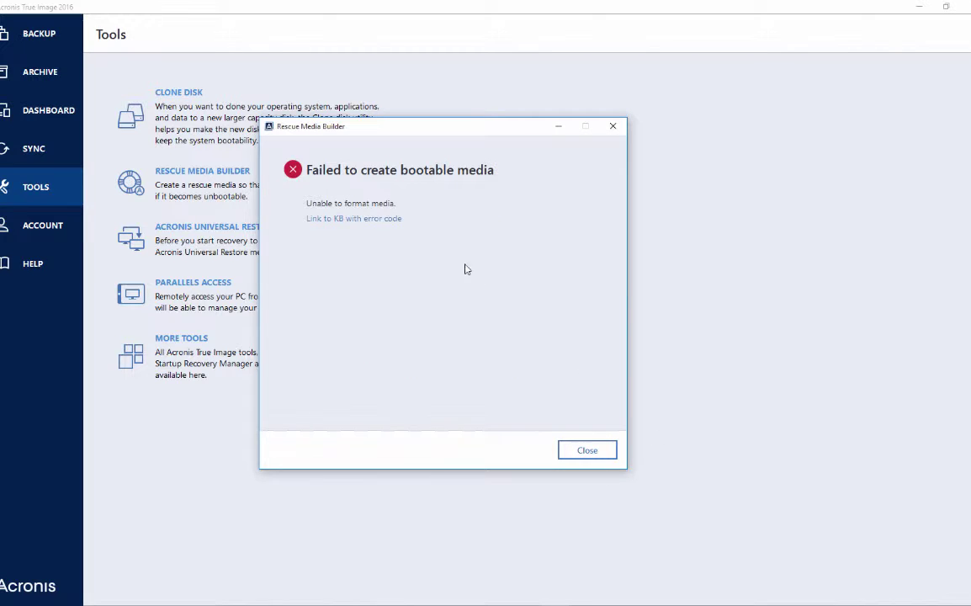
Open the error code's knowledge-base article in Firefox
{"action": "left_click", "coordinate": [350, 220]}
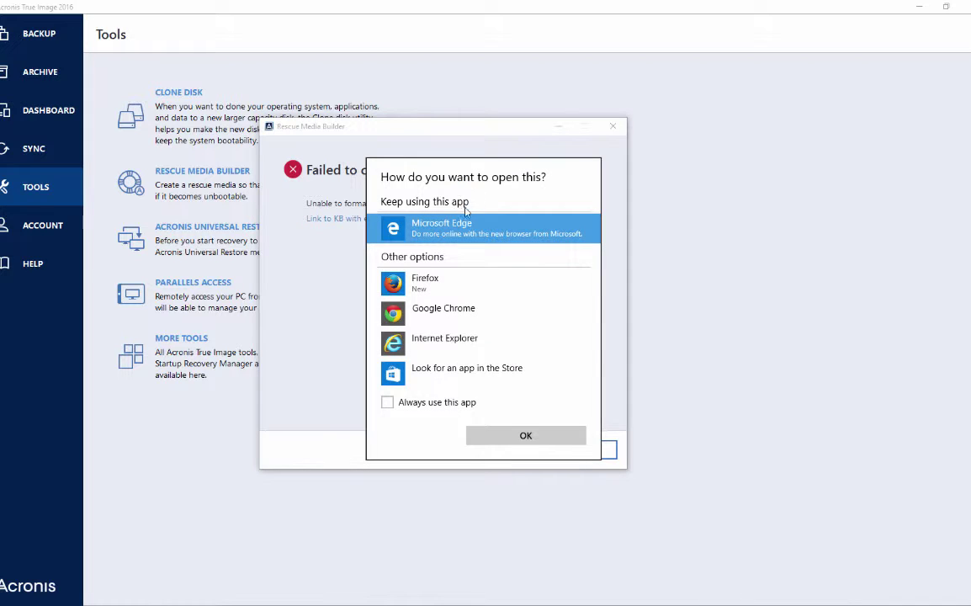
{"action": "left_click", "coordinate": [454, 289]}
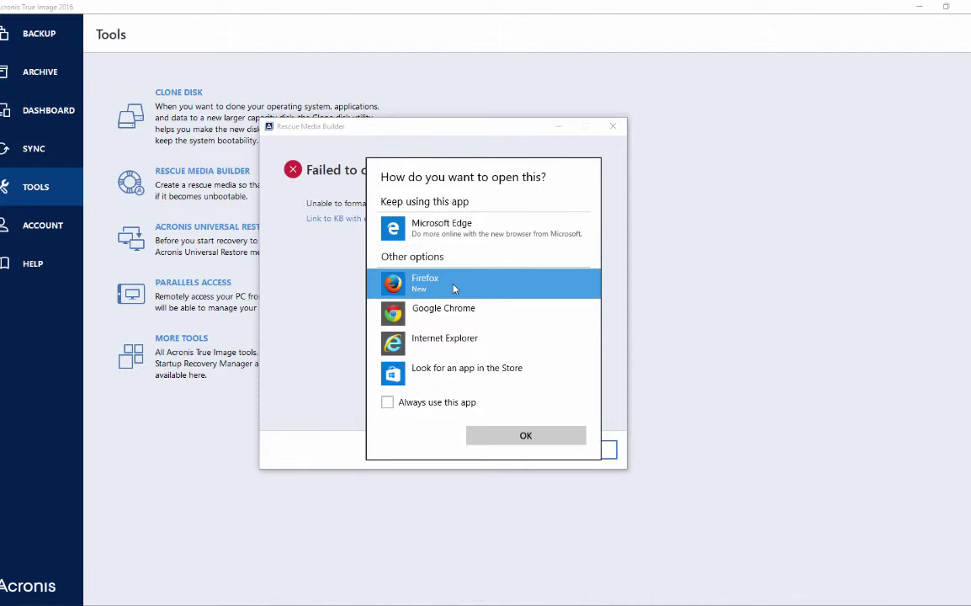
{"action": "left_click", "coordinate": [542, 441]}
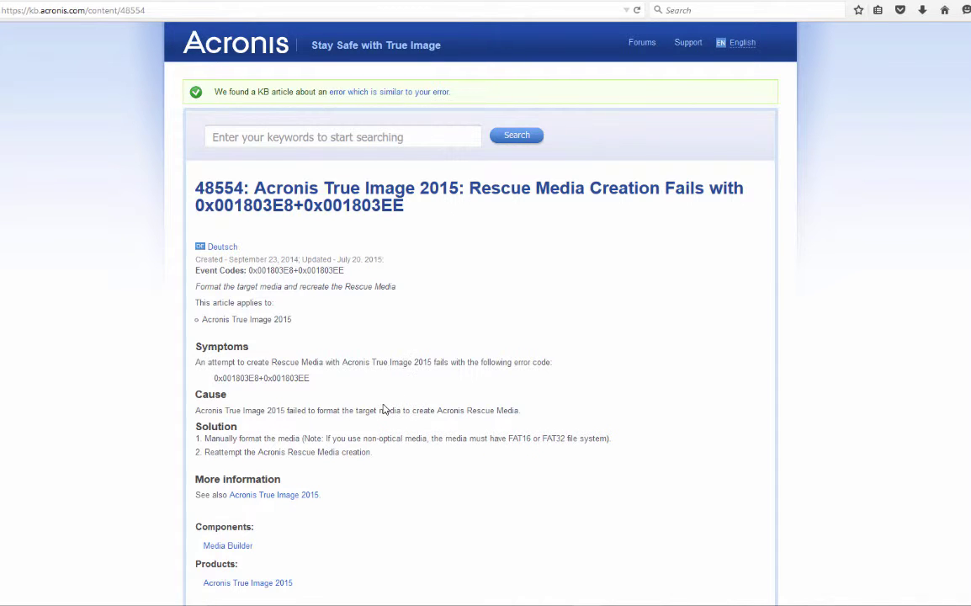
Scroll the KB article and highlight the Solution note requiring FAT16 or FAT32 media
{"action": "scroll", "coordinate": [380, 412], "scroll_direction": "down", "scroll_amount": 3}
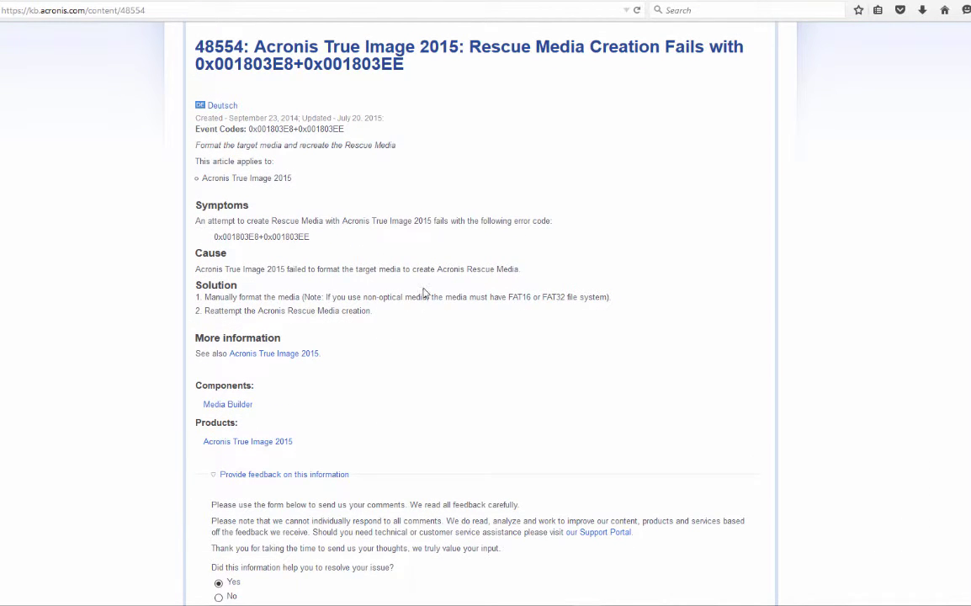
{"action": "left_click_drag", "start_coordinate": [312, 298], "coordinate": [572, 300]}
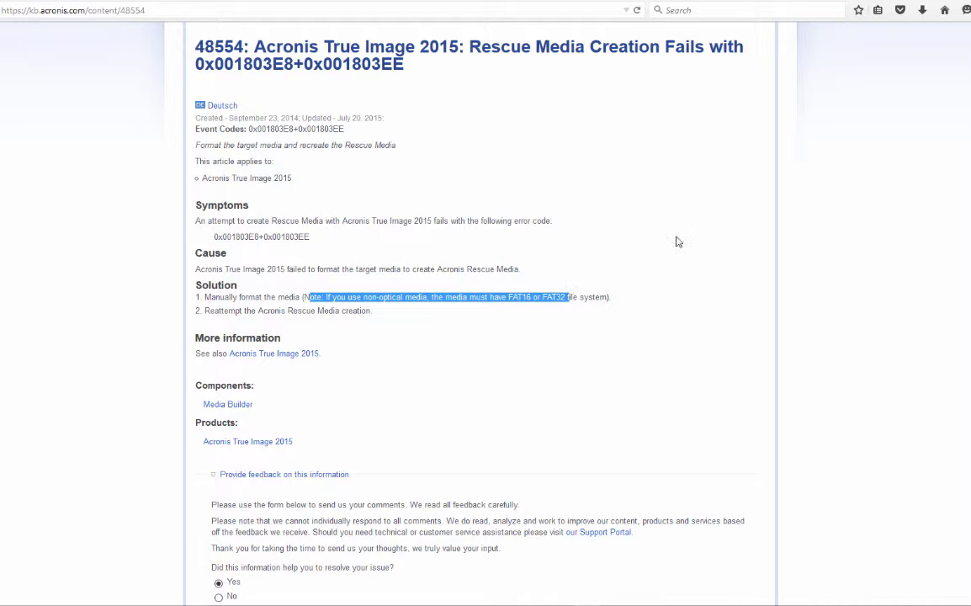
{"action": "left_click", "coordinate": [547, 301]}
{"action": "left_click_drag", "start_coordinate": [544, 297], "coordinate": [570, 295]}
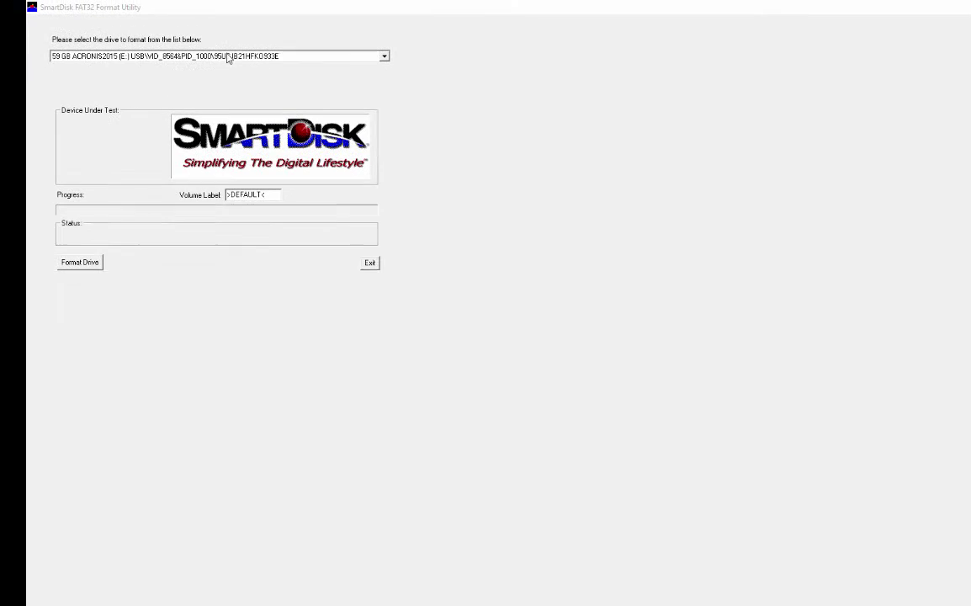
Format the 59 GB ACRONIS2015 (E:) drive as FAT32, confirming the erase
{"action": "left_click", "coordinate": [383, 56]}
{"action": "left_click", "coordinate": [384, 57]}
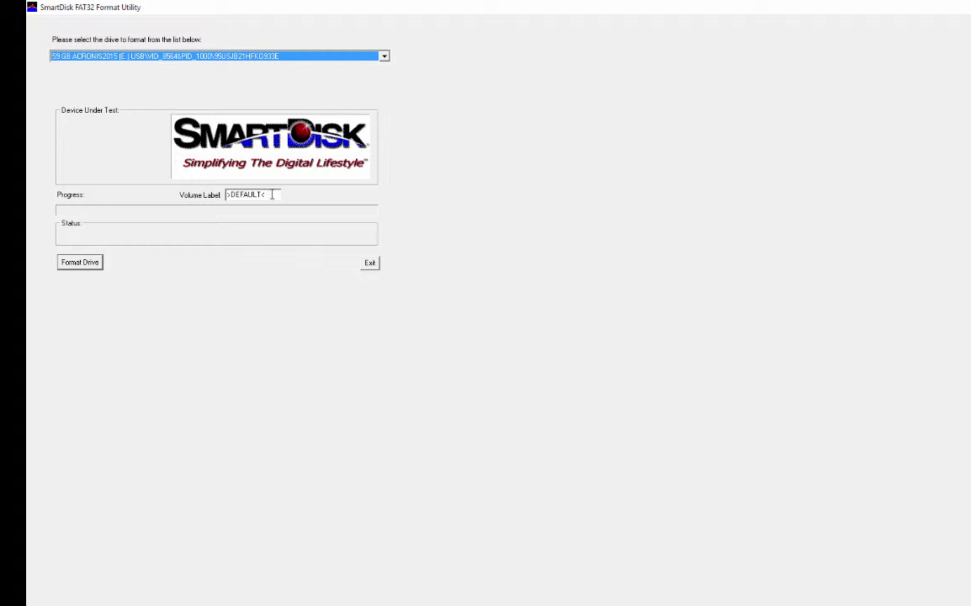
{"action": "left_click", "coordinate": [86, 265]}
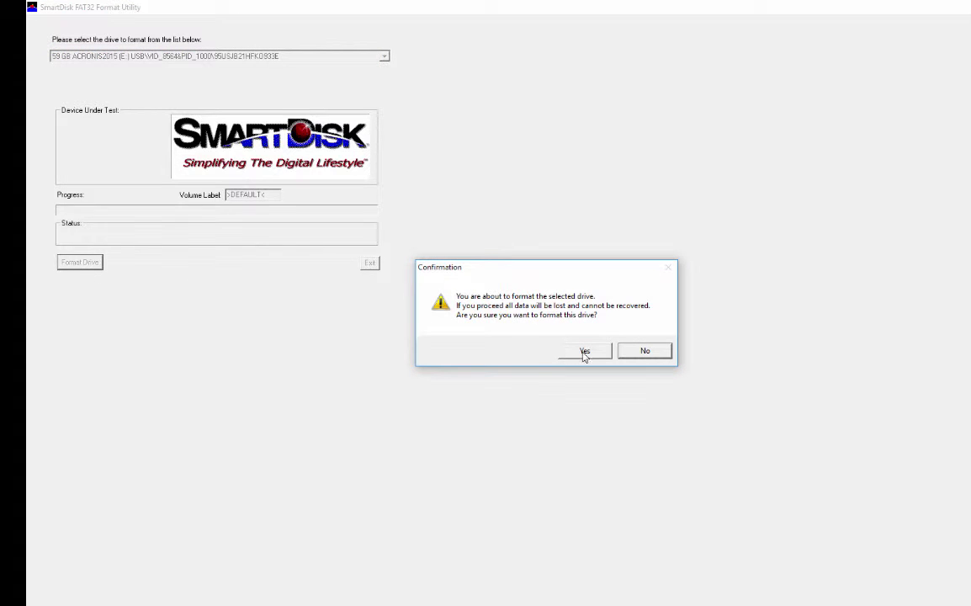
{"action": "left_click", "coordinate": [583, 351]}
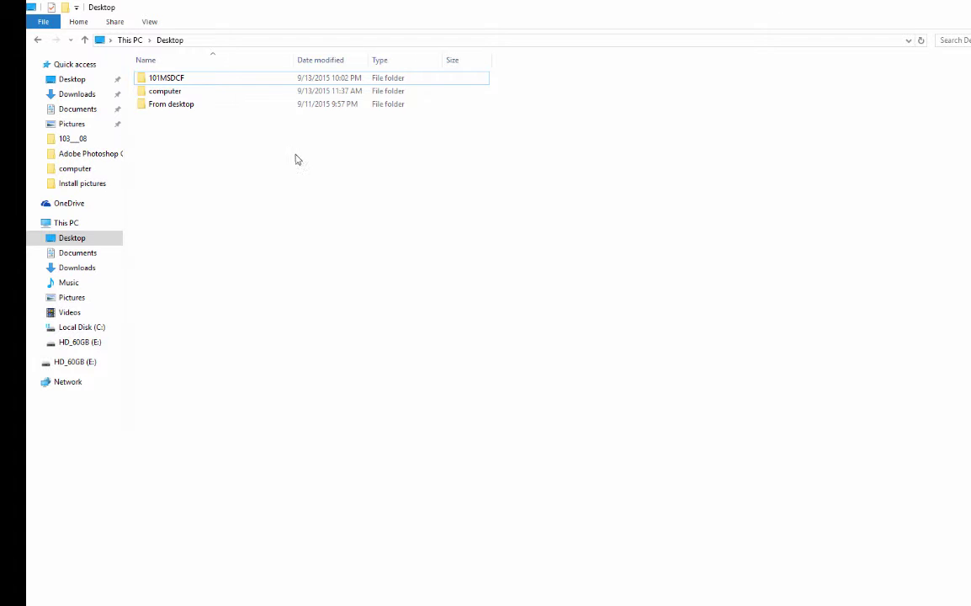
Check that HD_60GB (E:) is empty, FAT32, with 58.8 GB free in Properties
{"action": "left_click", "coordinate": [84, 346]}
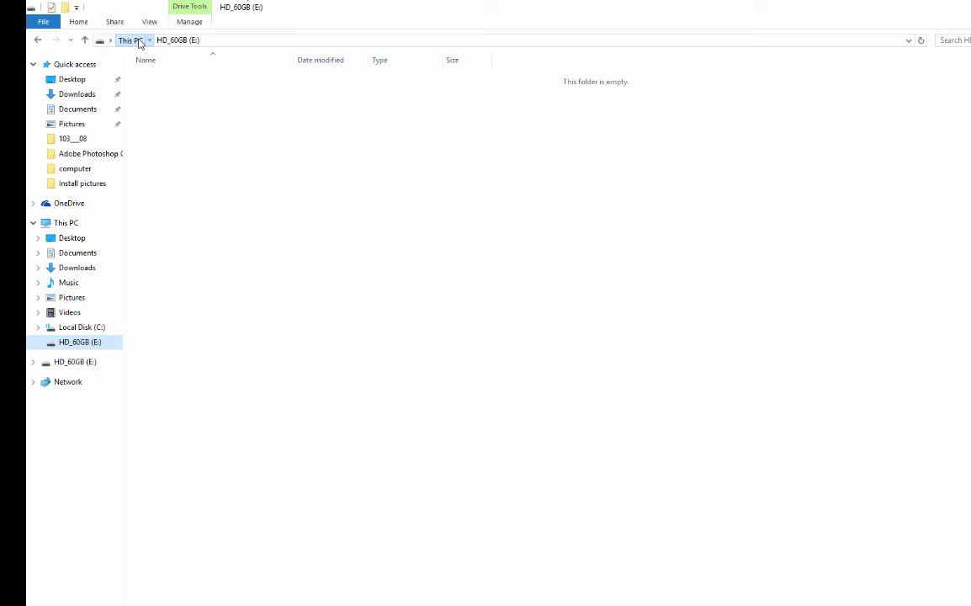
{"action": "left_click", "coordinate": [135, 41]}
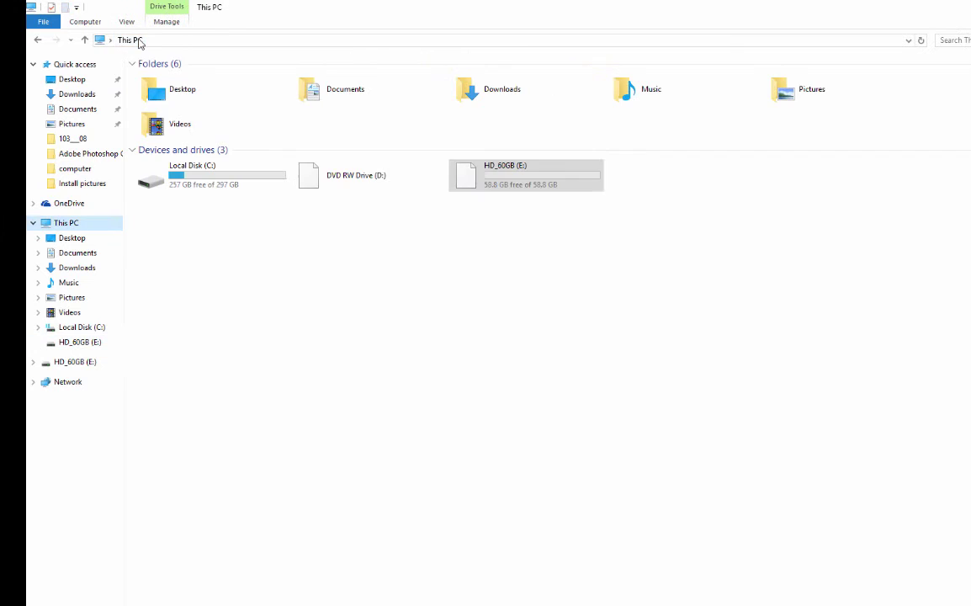
{"action": "right_click", "coordinate": [521, 175]}
{"action": "left_click", "coordinate": [565, 434]}
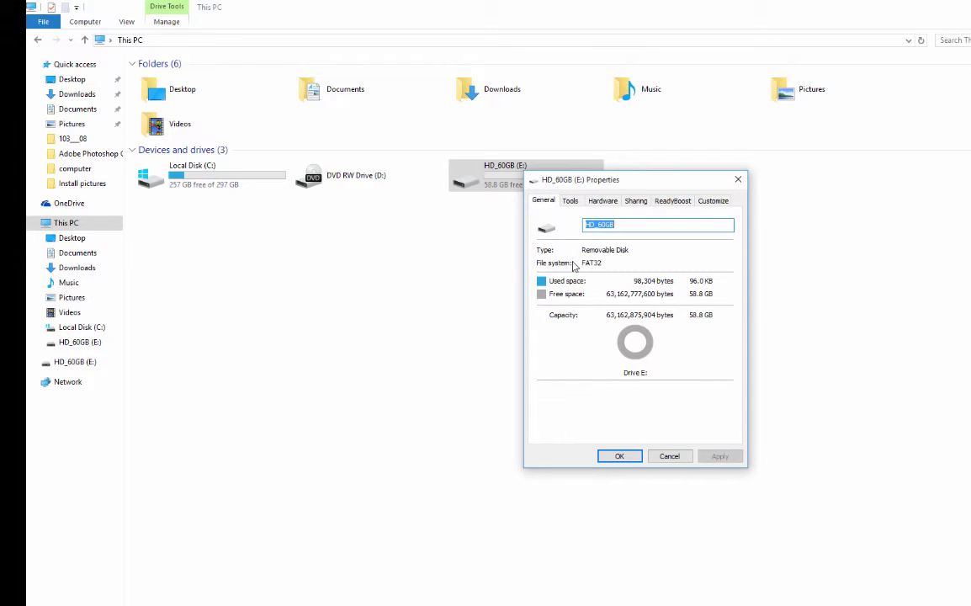
{"action": "left_click", "coordinate": [738, 180]}
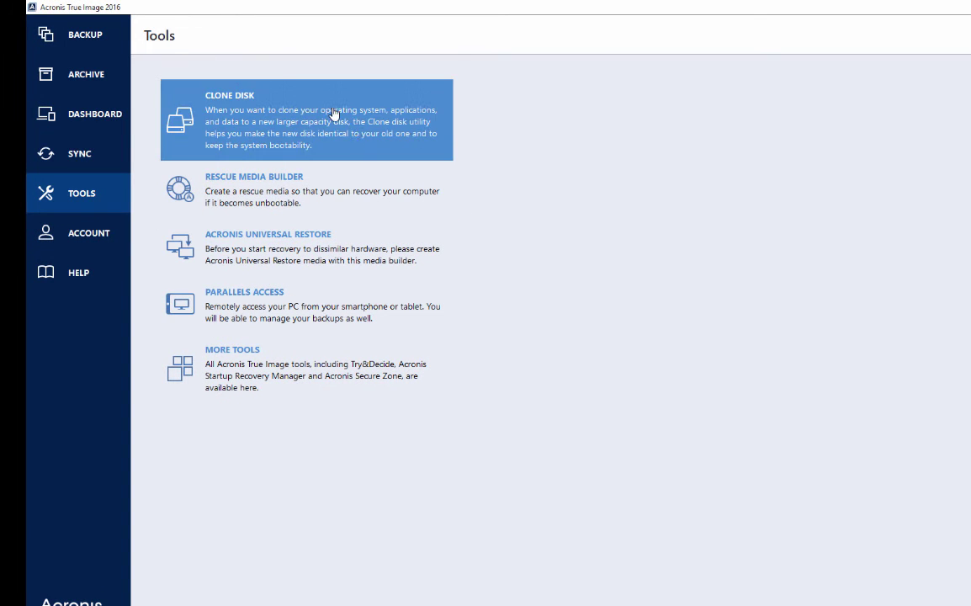
Build Acronis bootable rescue media on HD_60GB (E:) and close the success message
{"action": "left_click", "coordinate": [263, 190]}
{"action": "left_click", "coordinate": [446, 207]}
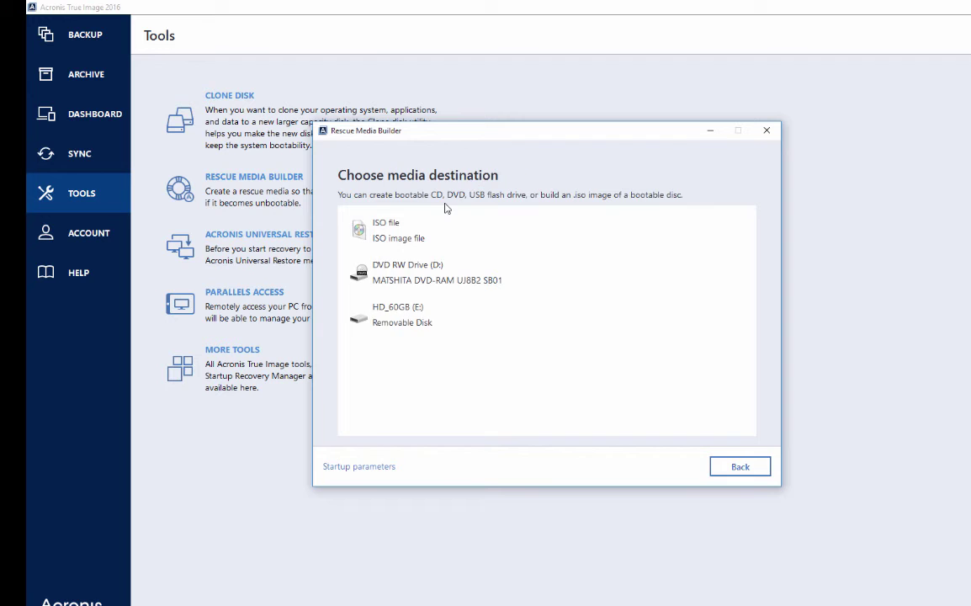
{"action": "left_click", "coordinate": [390, 318]}
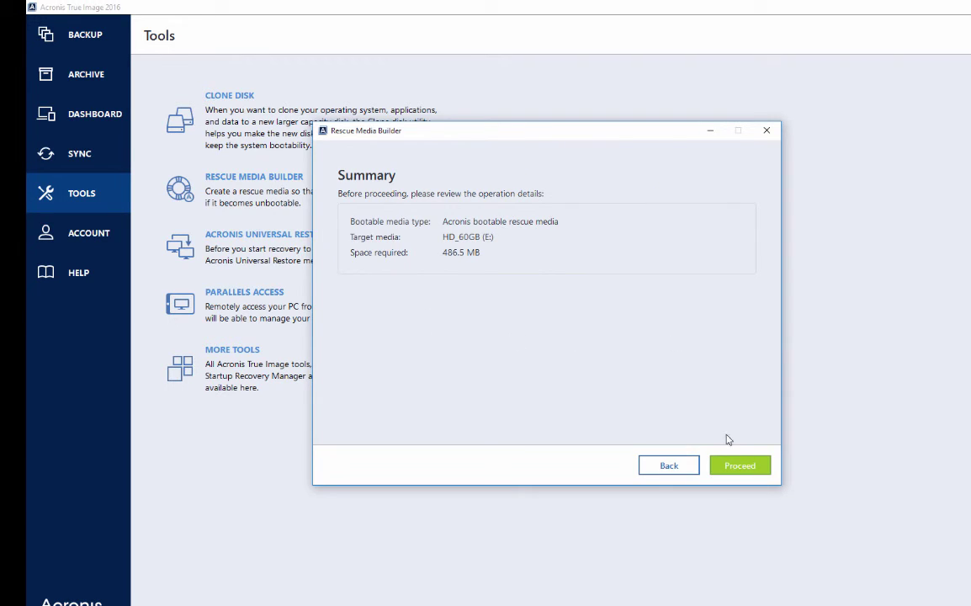
{"action": "left_click", "coordinate": [763, 465]}
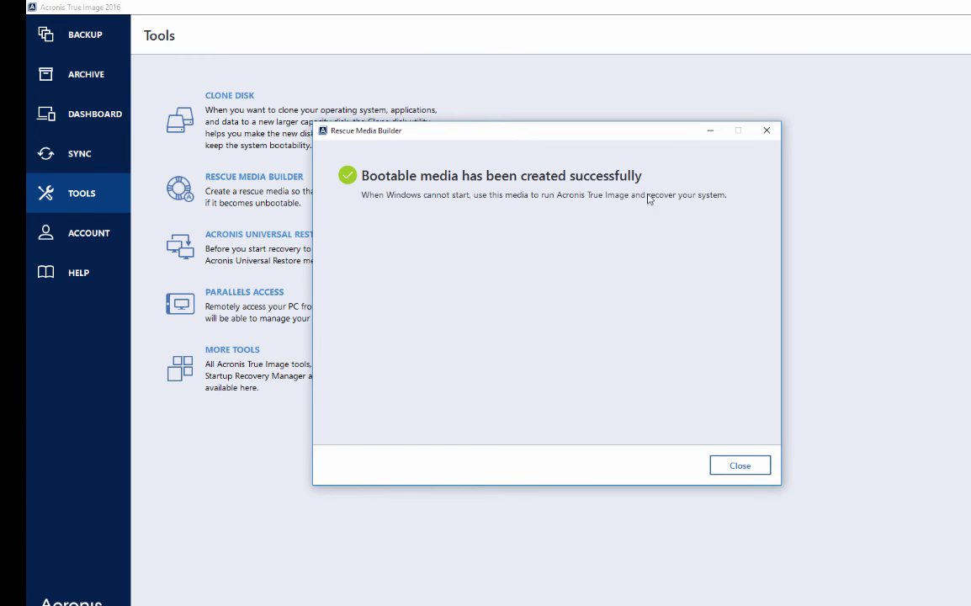
{"action": "left_click", "coordinate": [741, 466]}
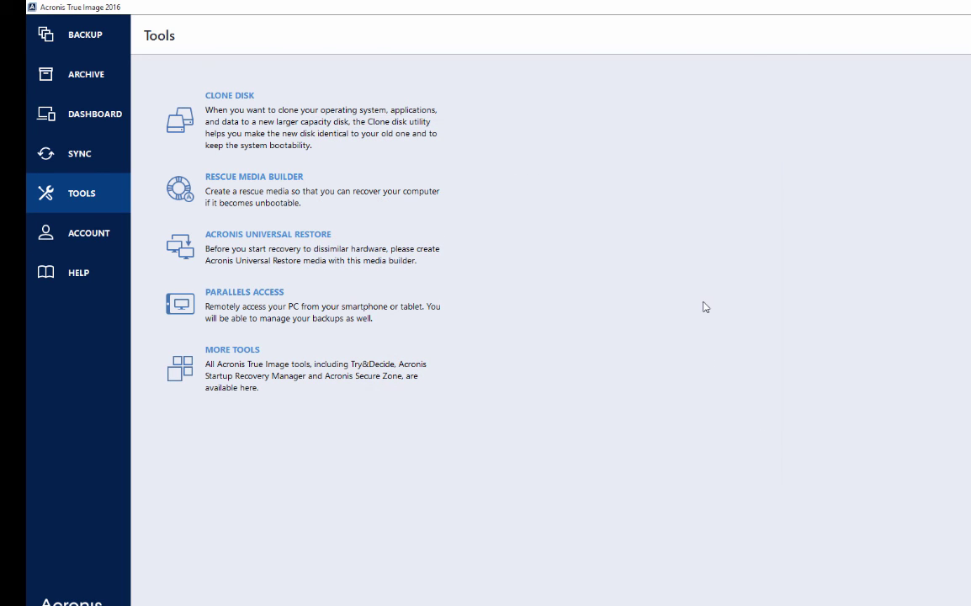